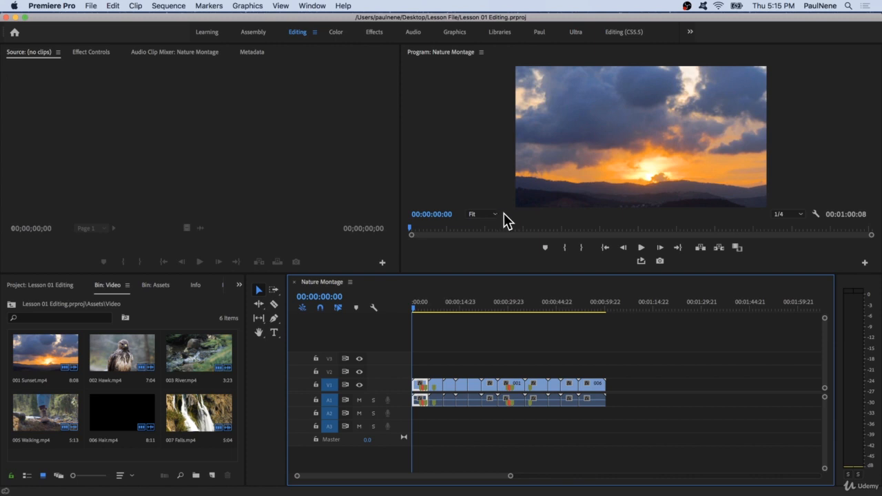
left_click(115, 116)
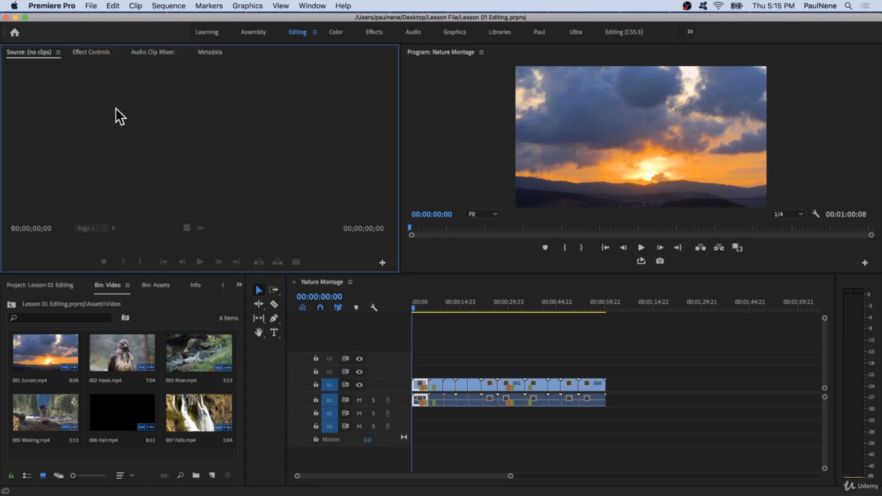
left_click(94, 6)
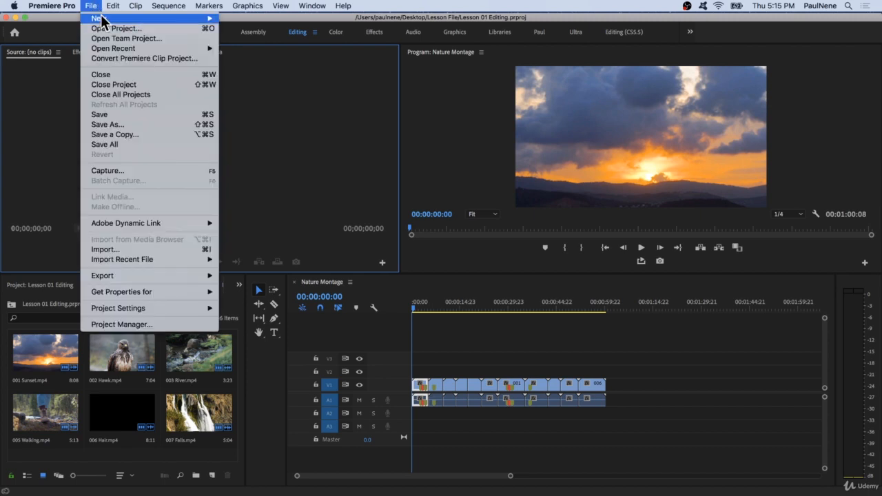
mouse_move(103, 19)
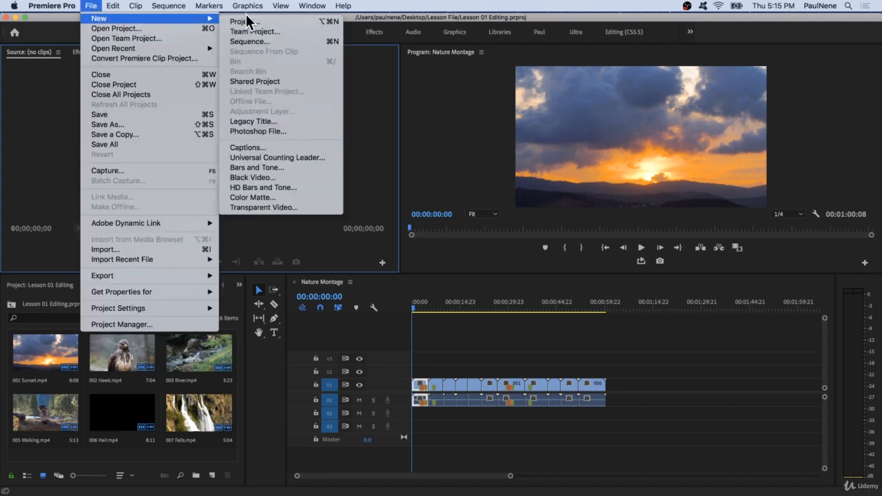
left_click(269, 43)
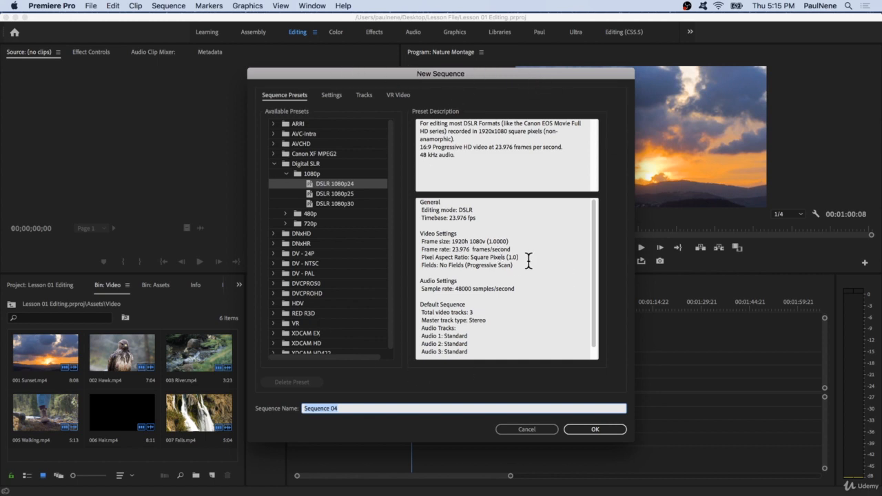
left_click(526, 429)
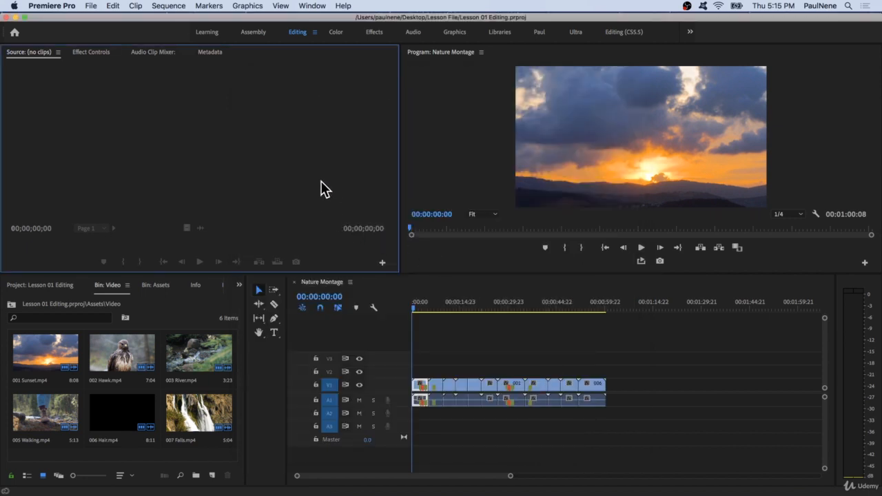
Open the Video bin inside the project's Assets bin.
left_click(207, 308)
left_click(33, 285)
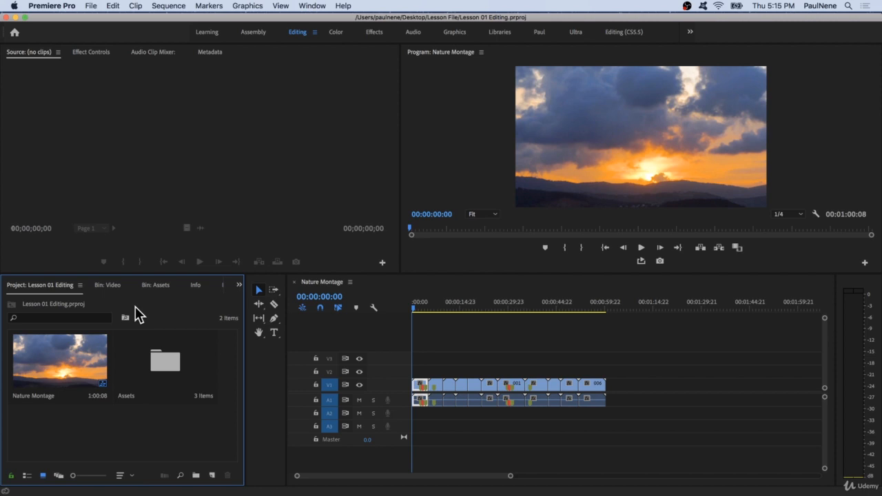
double_click(162, 363)
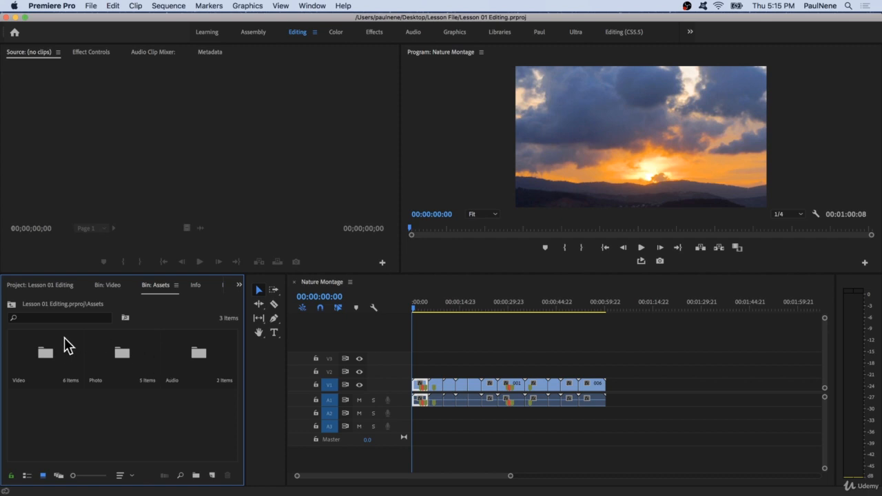
double_click(51, 353)
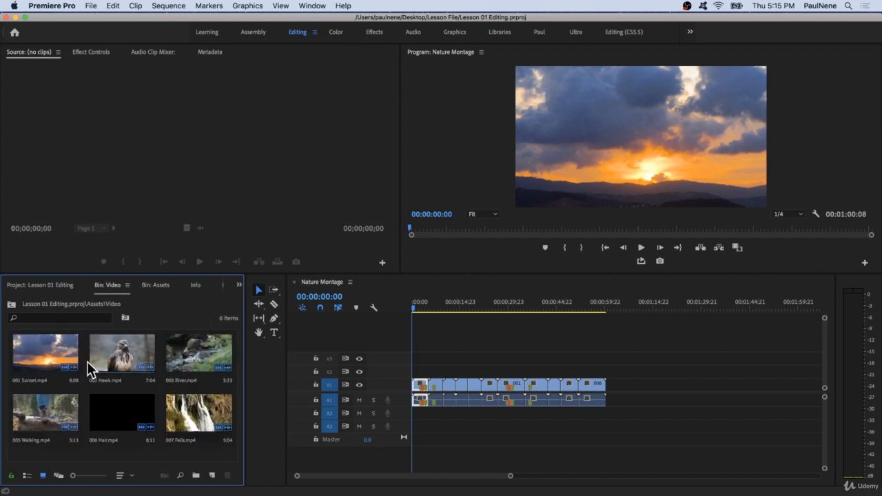
left_click(125, 352)
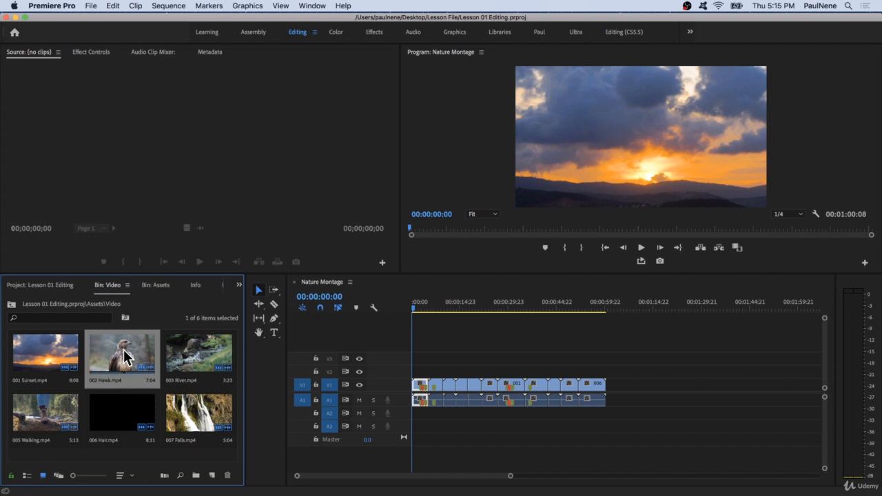
right_click(125, 351)
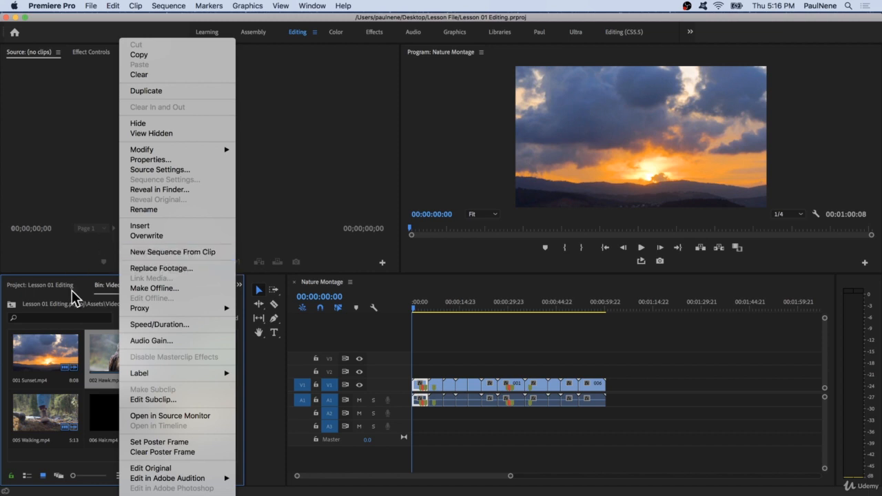
left_click(83, 456)
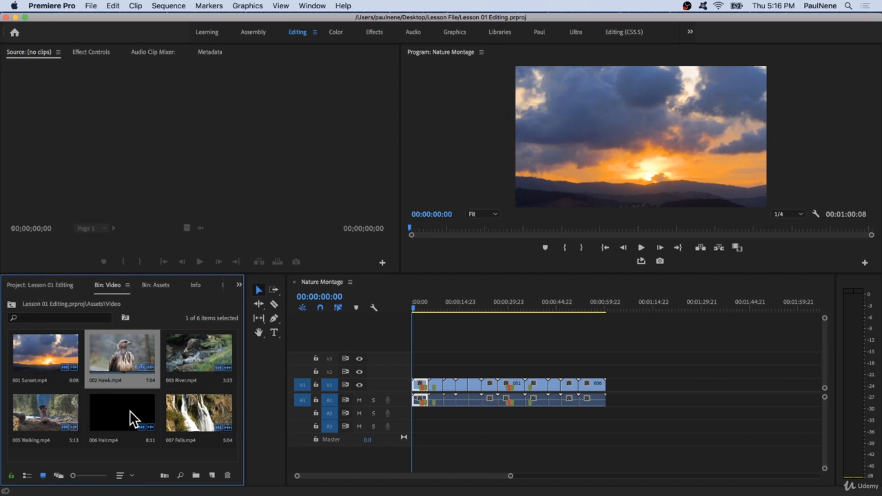
left_click(213, 477)
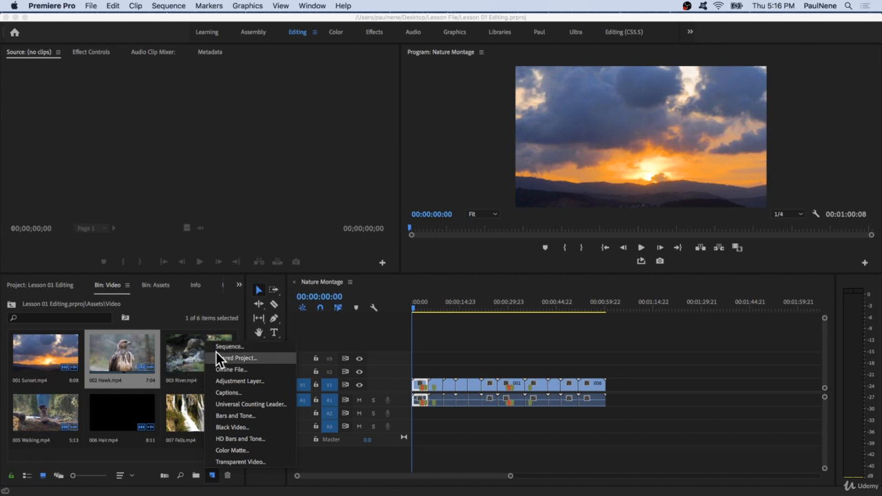
left_click(175, 309)
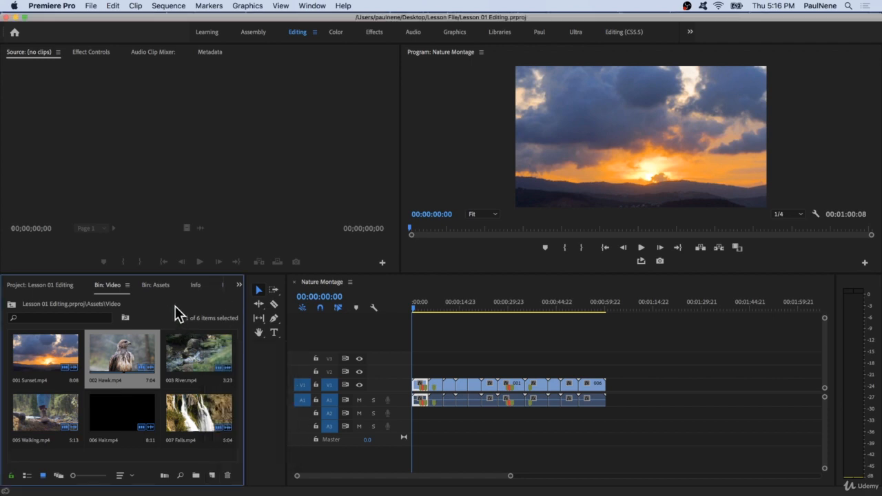
Create a new sequence from the 003 River.mp4 clip so that it matches the clip's settings.
left_click(184, 344)
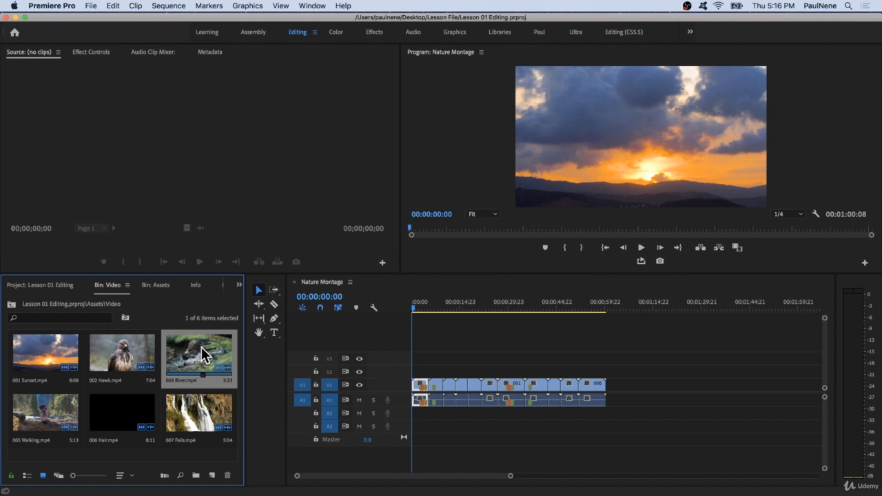
left_click_drag(201, 347, 213, 475)
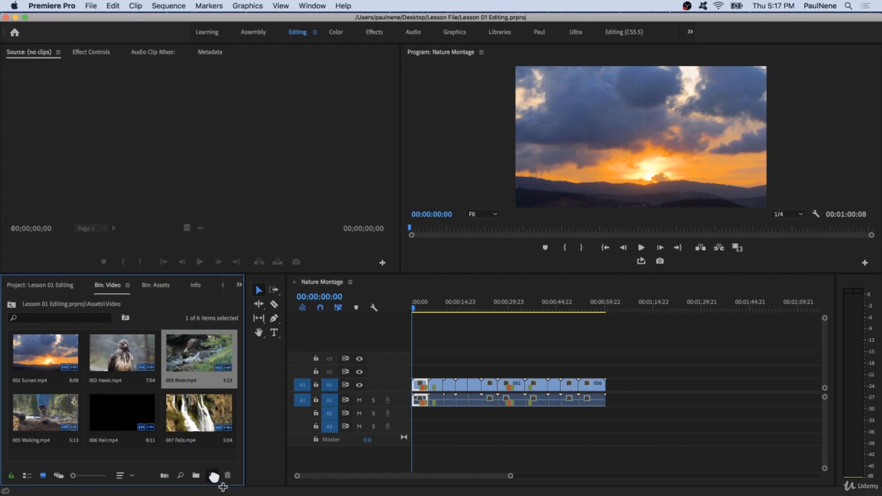
left_click_drag(214, 476, 213, 475)
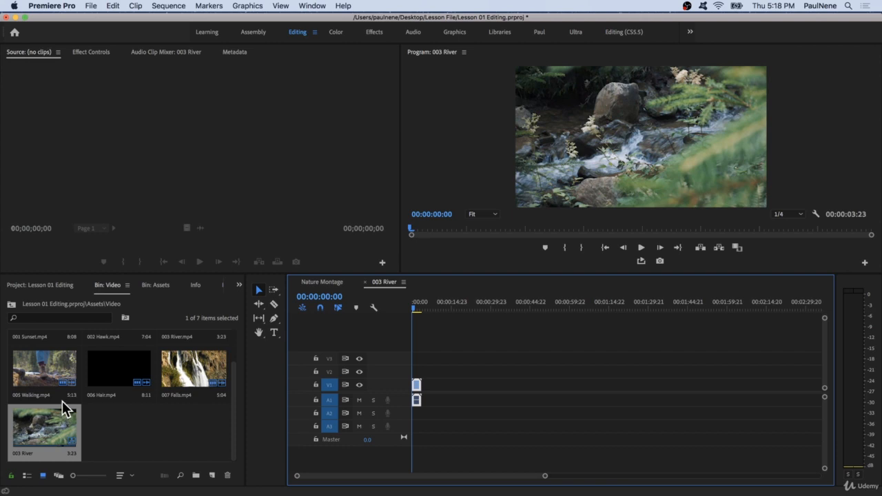
Start a new sequence and expand the 1080p group of the Digital SLR presets.
left_click(292, 173)
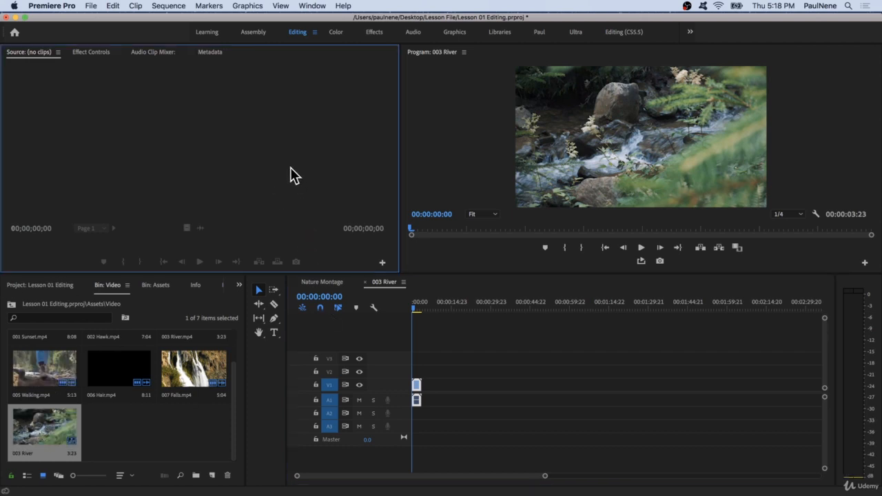
left_click(91, 5)
mouse_move(97, 19)
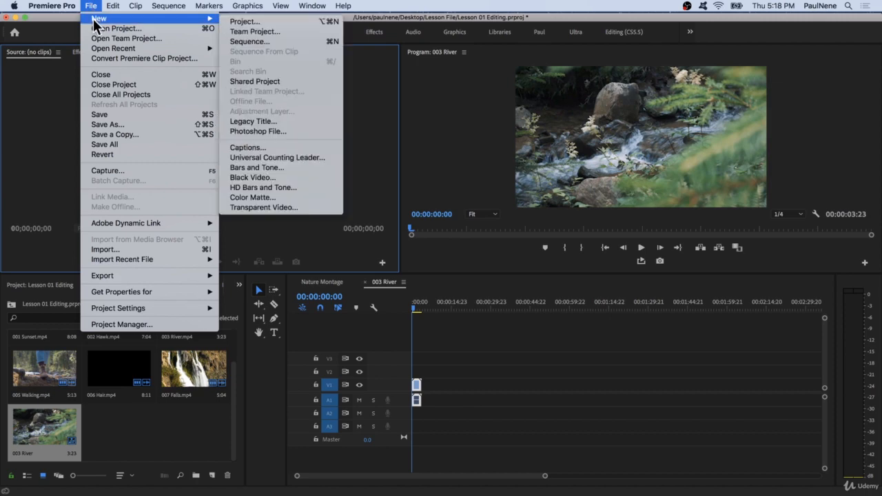
left_click(266, 43)
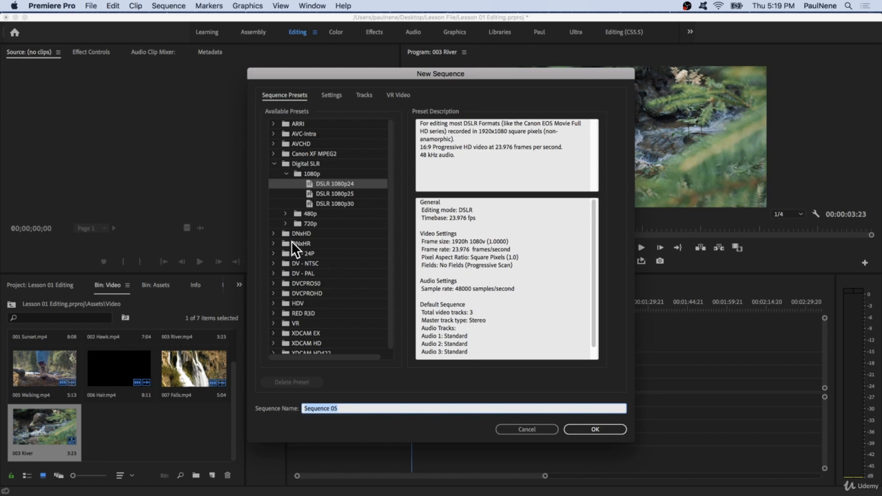
left_click(275, 164)
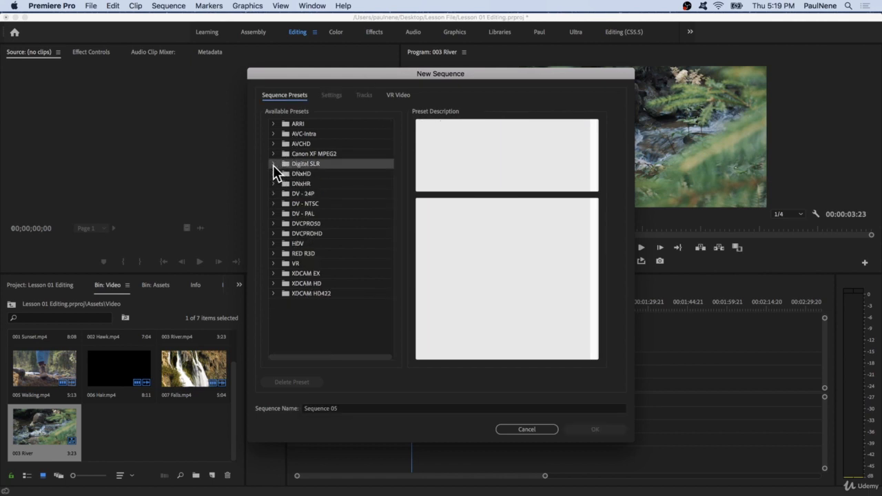
left_click(274, 164)
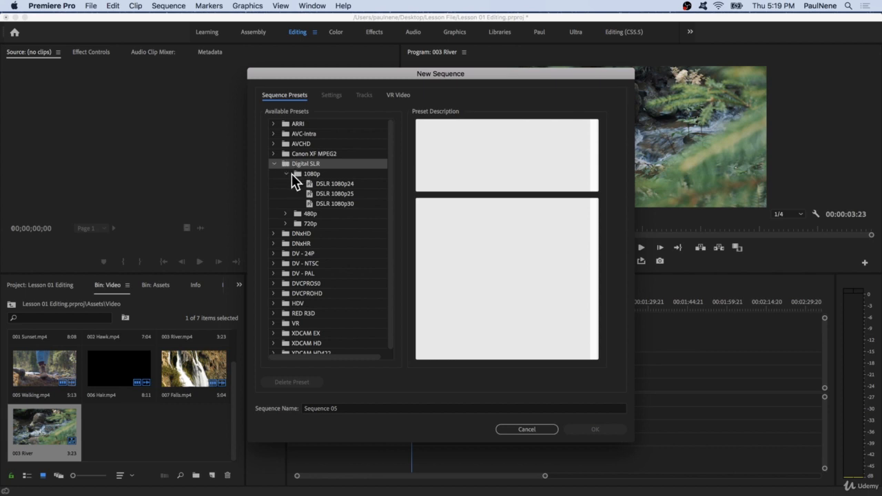
left_click(287, 173)
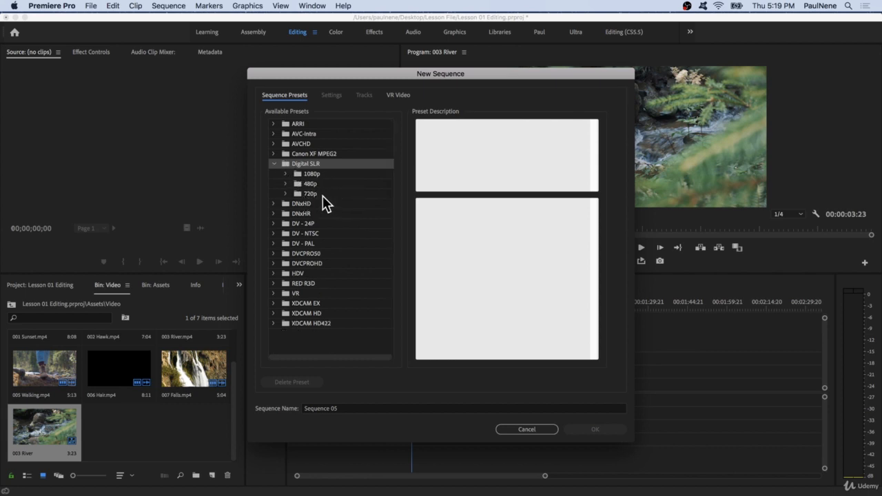
left_click(285, 174)
left_click(312, 177)
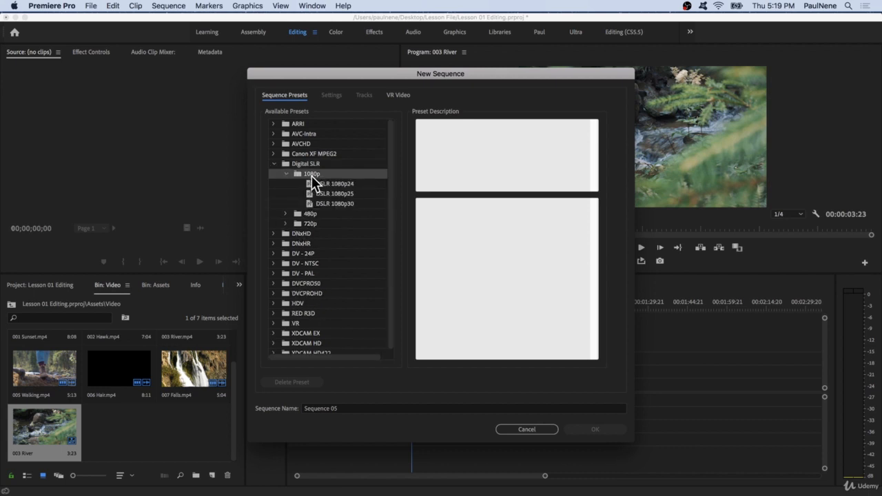
Compare the DSLR 1080p24, 1080p25 and 1080p30 presets and choose DSLR 1080p24 for the new sequence.
left_click(359, 184)
left_click(358, 194)
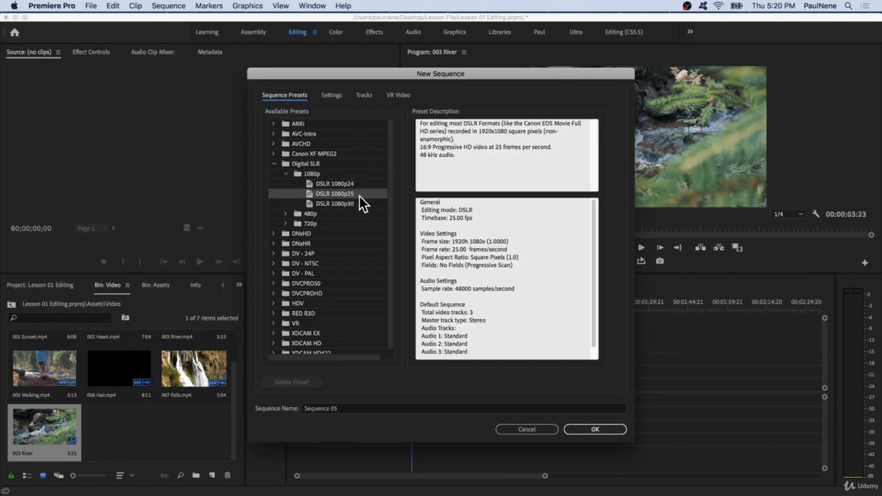
left_click(359, 204)
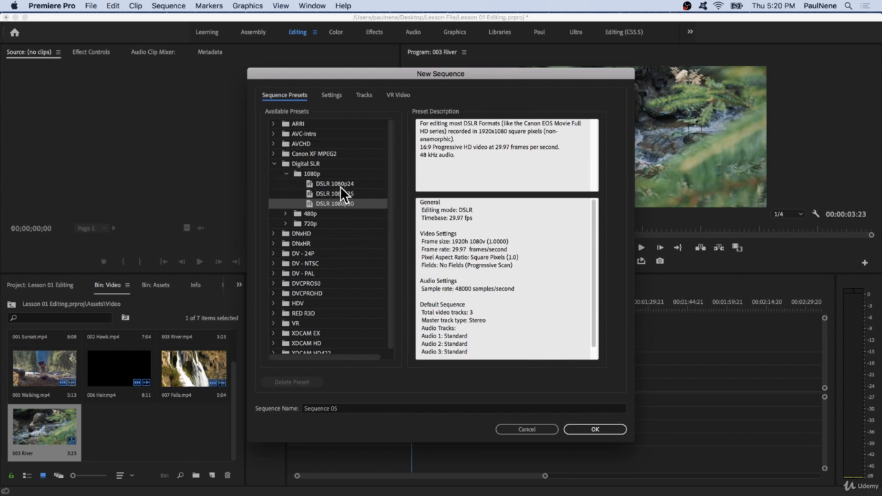
left_click(341, 186)
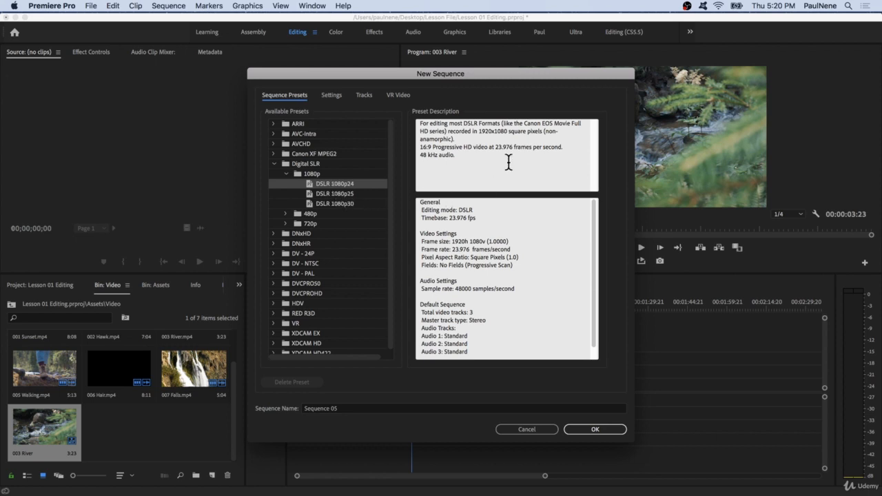
Examine the chosen preset's description, including its frame size and frame rate.
left_click(485, 171)
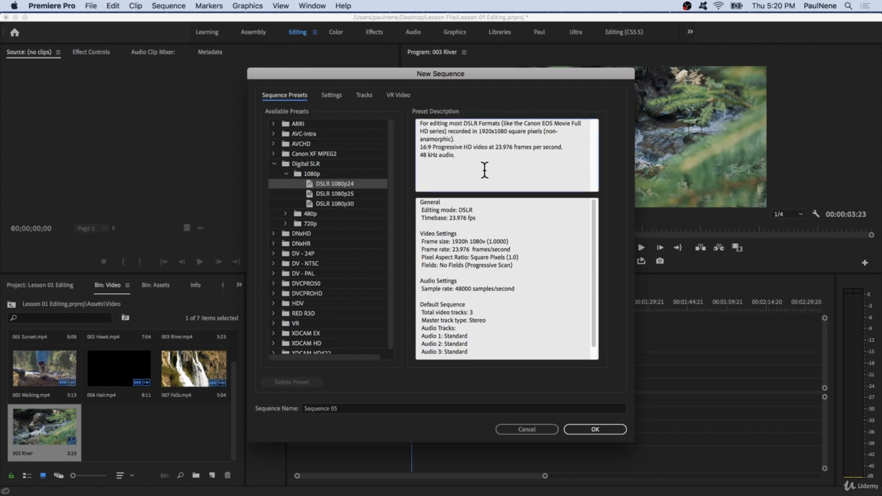
left_click_drag(484, 170, 409, 121)
left_click(490, 157)
left_click_drag(473, 173, 421, 118)
left_click(493, 231)
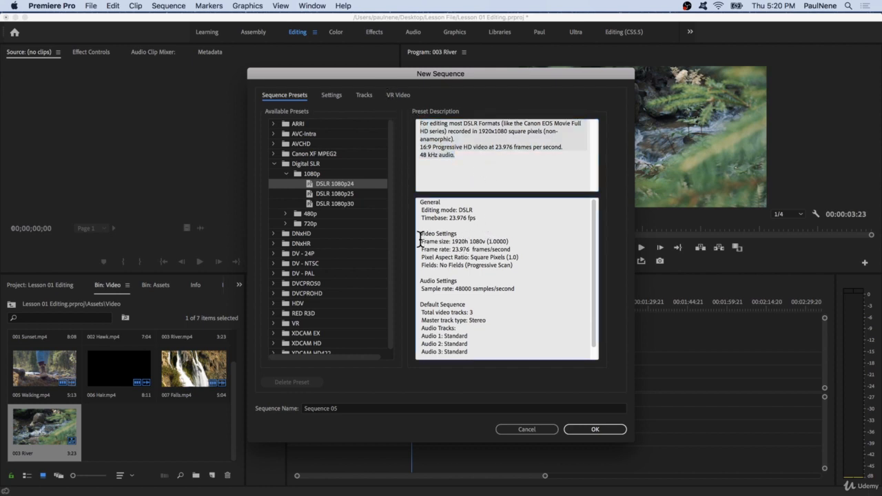
left_click_drag(419, 240, 528, 250)
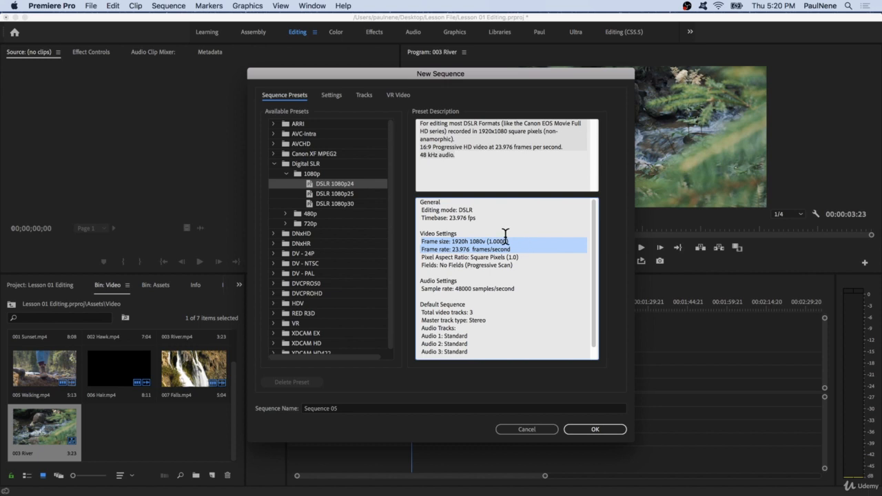
left_click(531, 246)
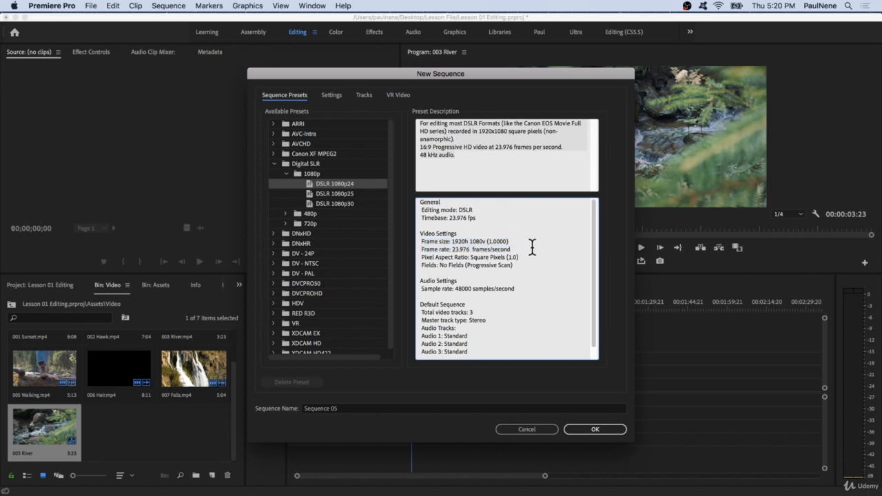
left_click_drag(532, 247, 419, 239)
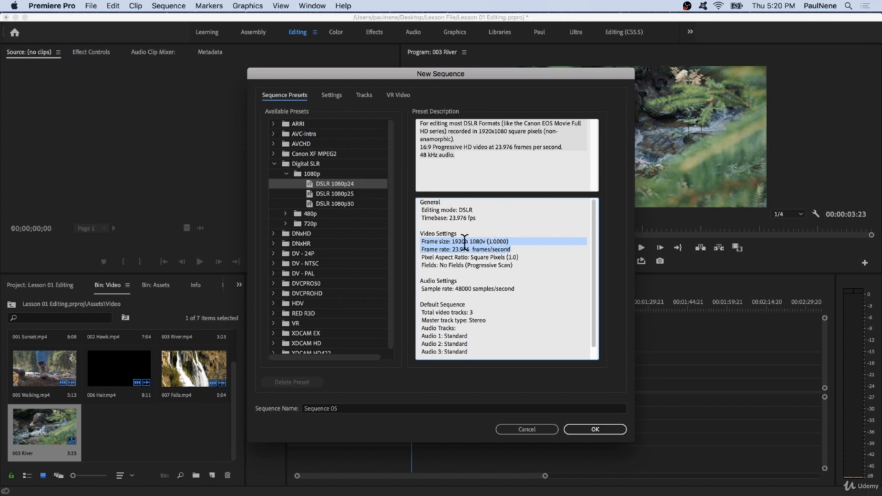
Name the new sequence "First Sequence", create it and make its timeline active.
left_click(374, 409)
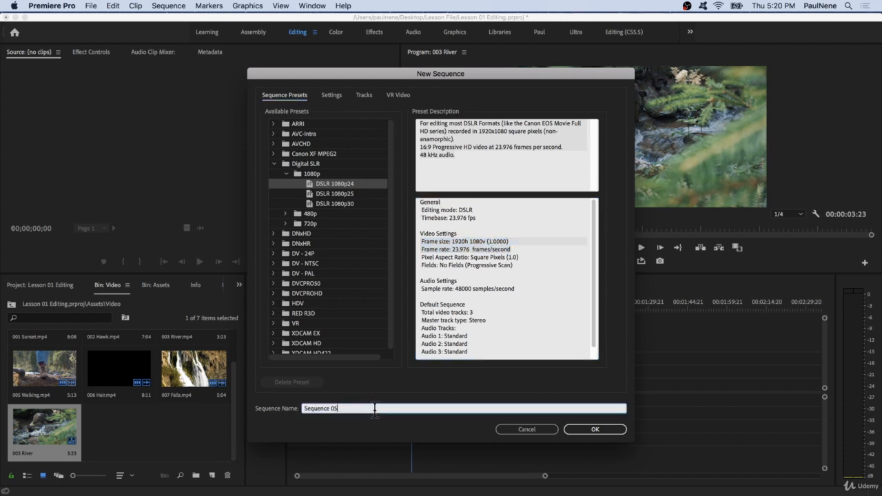
left_click_drag(374, 409, 289, 399)
key("BackSpace")
type("first seq")
key("BackSpace")
key("BackSpace")
key("BackSpace")
key("BackSpace")
key("BackSpace")
key("BackSpace")
key("BackSpace")
key("BackSpace")
key("BackSpace")
type("First Sequence")
left_click(595, 432)
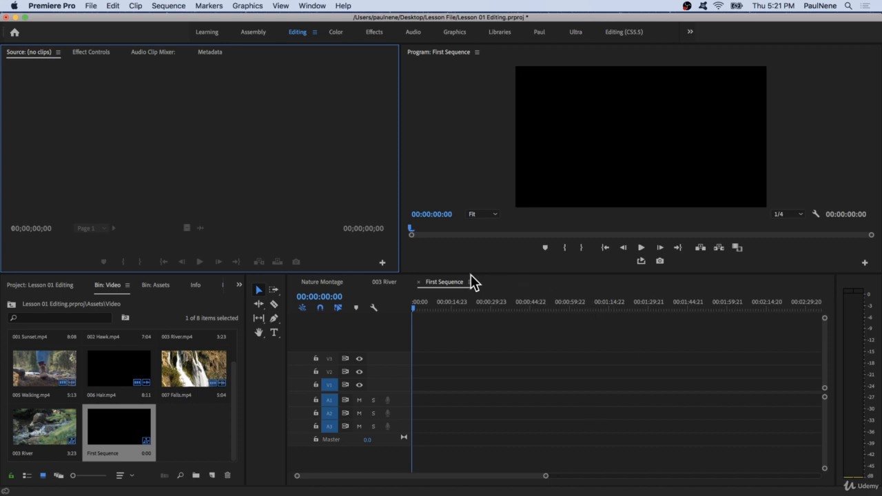
left_click(445, 282)
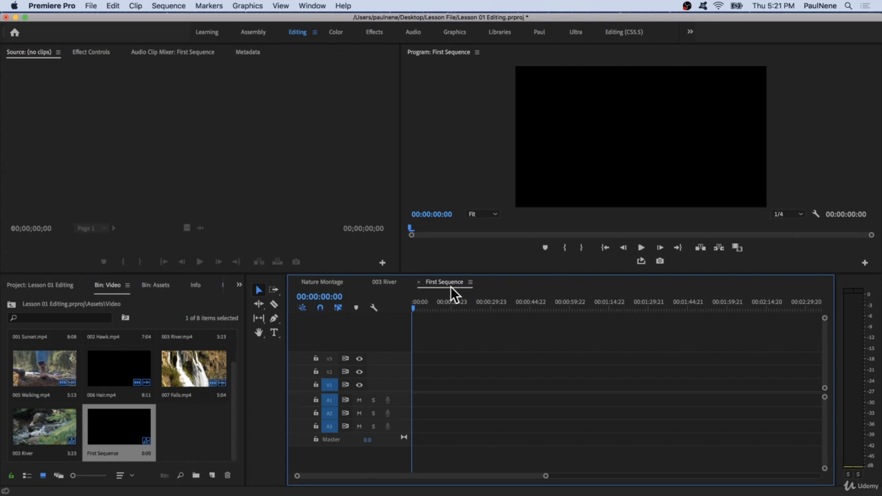